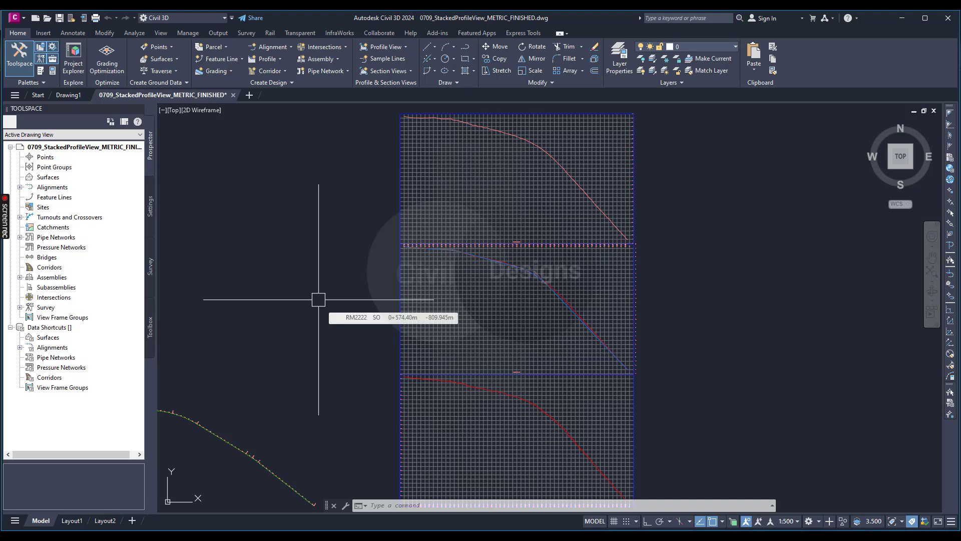
Start a profile view for alignment RM2222 in the Full Grid style, with offset profiles shown as vertically stacked views.
scroll(316, 316, down, 4)
scroll(315, 316, up, 4)
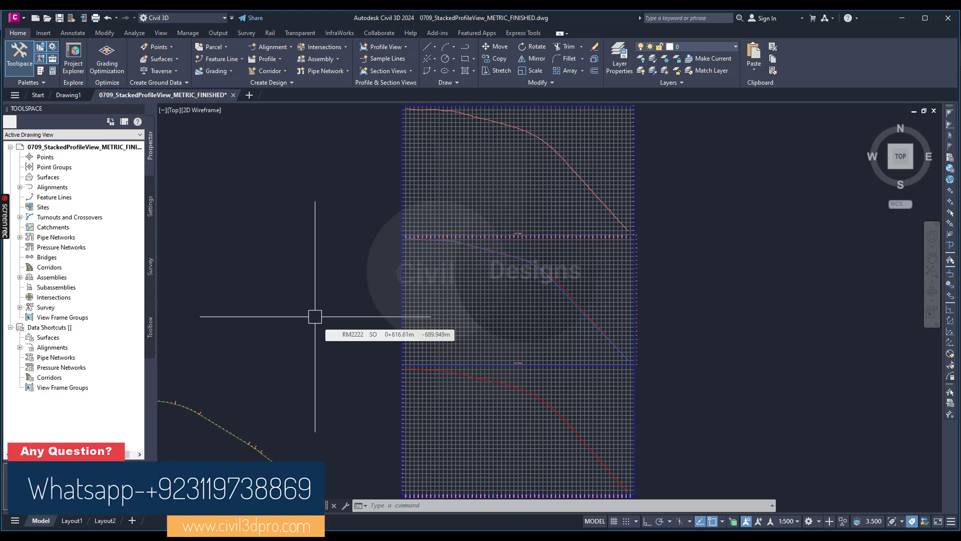
scroll(315, 316, down, 2)
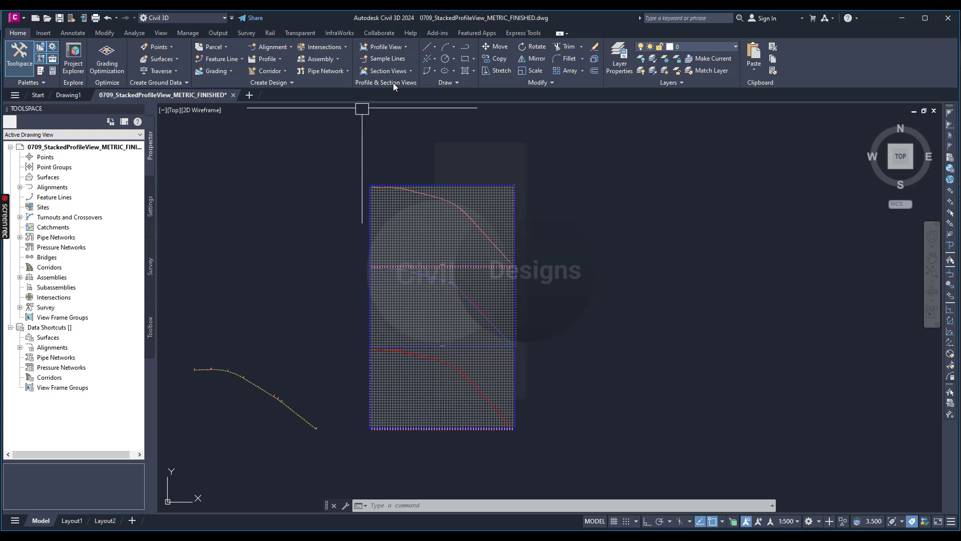
click(395, 51)
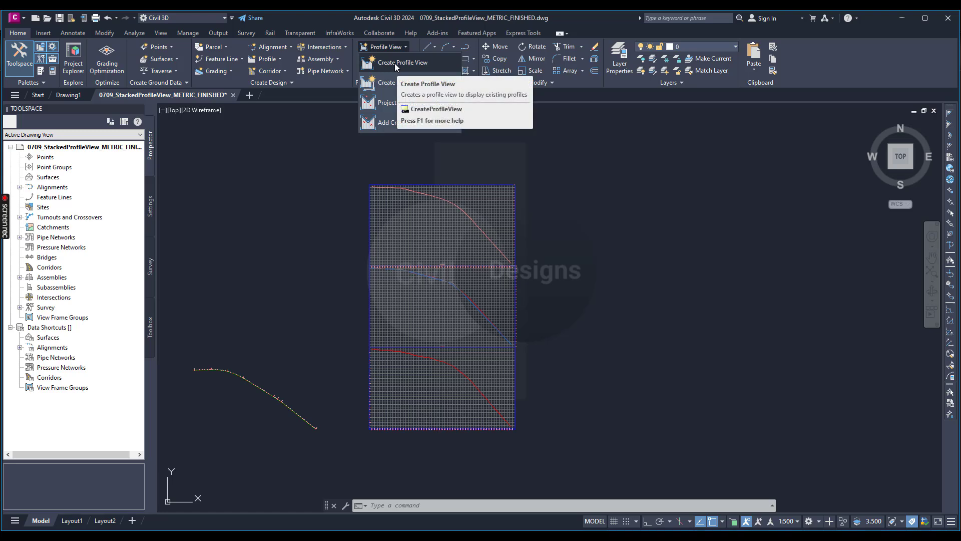
click(396, 64)
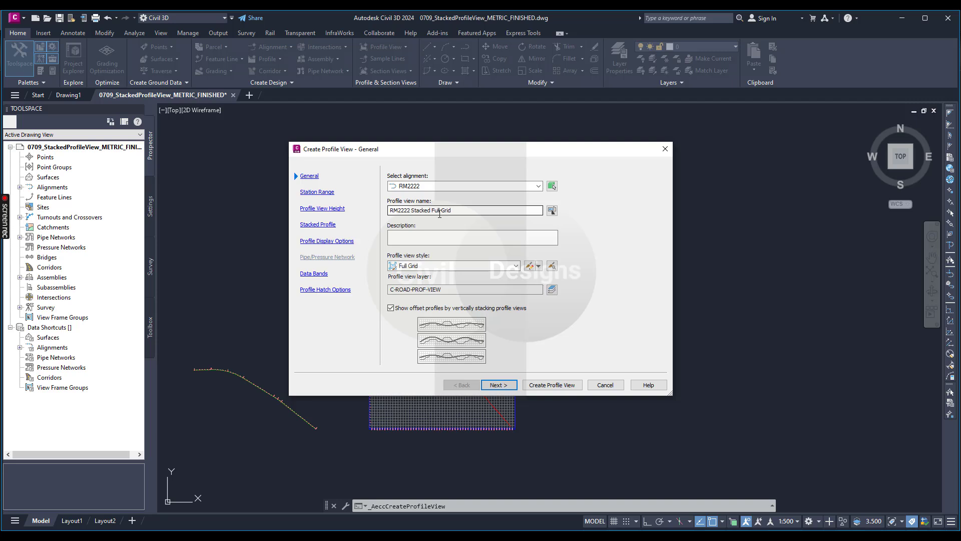
click(423, 263)
click(422, 267)
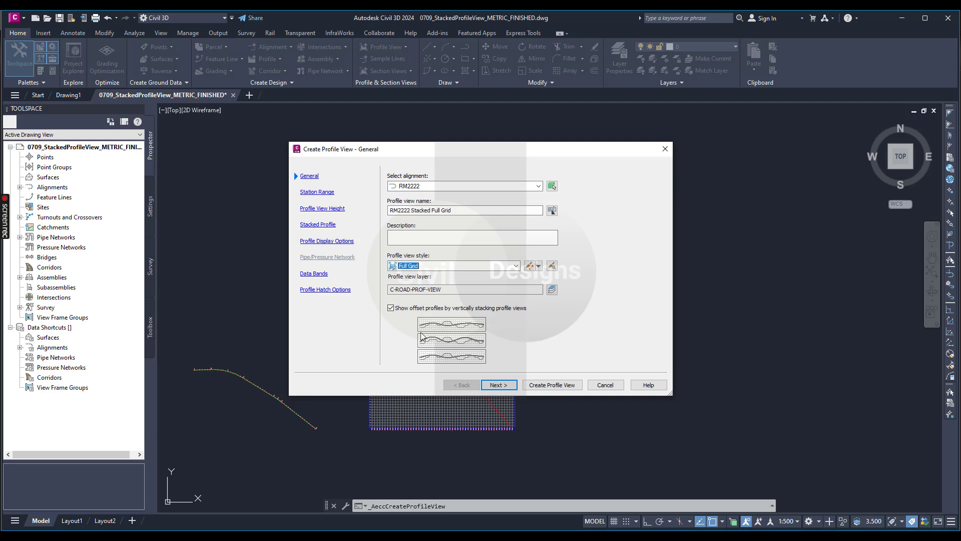
click(498, 386)
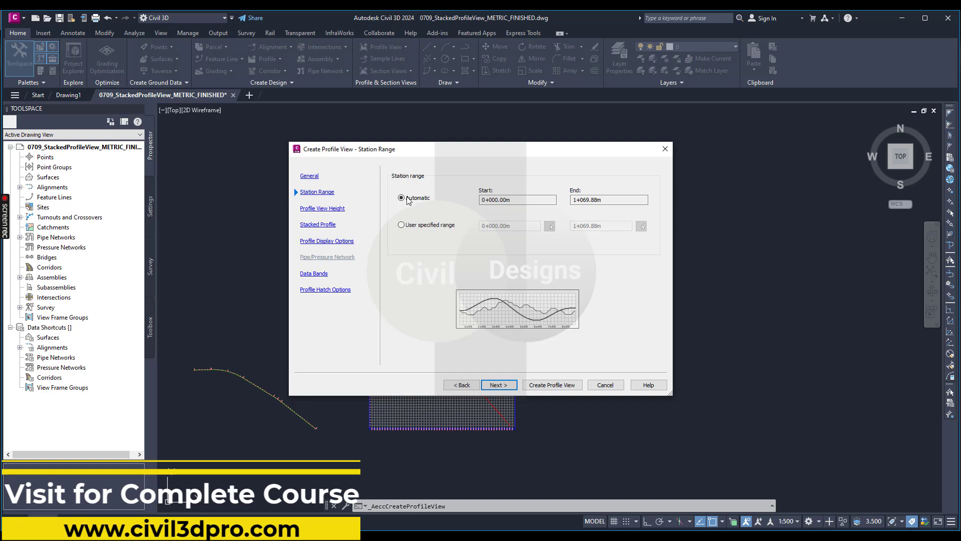
Keep the automatic station range and view height, and use three stacked views with a 4.00 m gap.
click(499, 385)
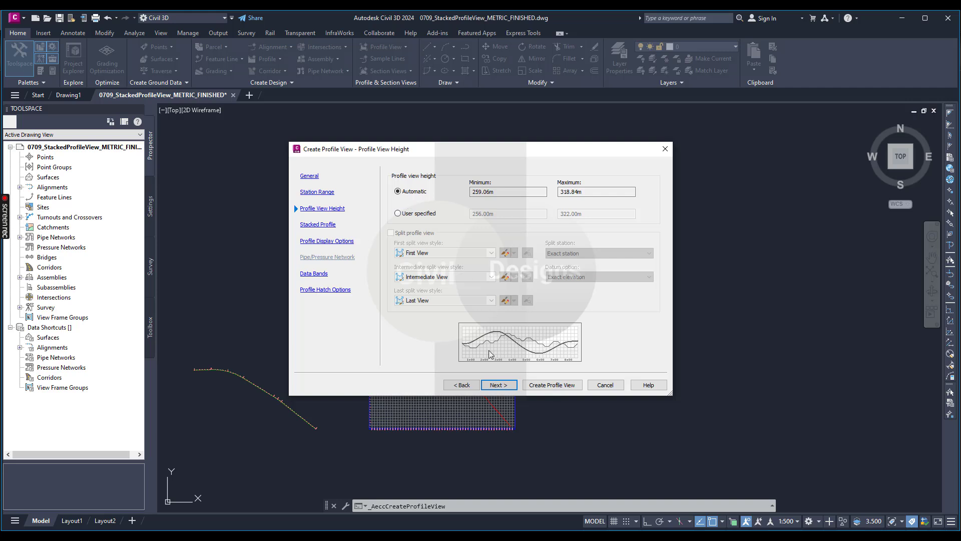
click(503, 386)
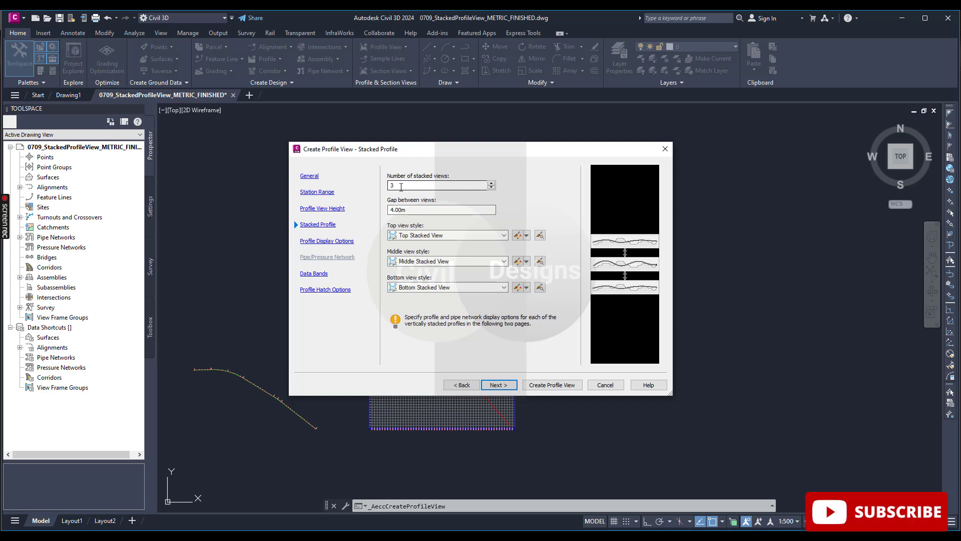
click(398, 210)
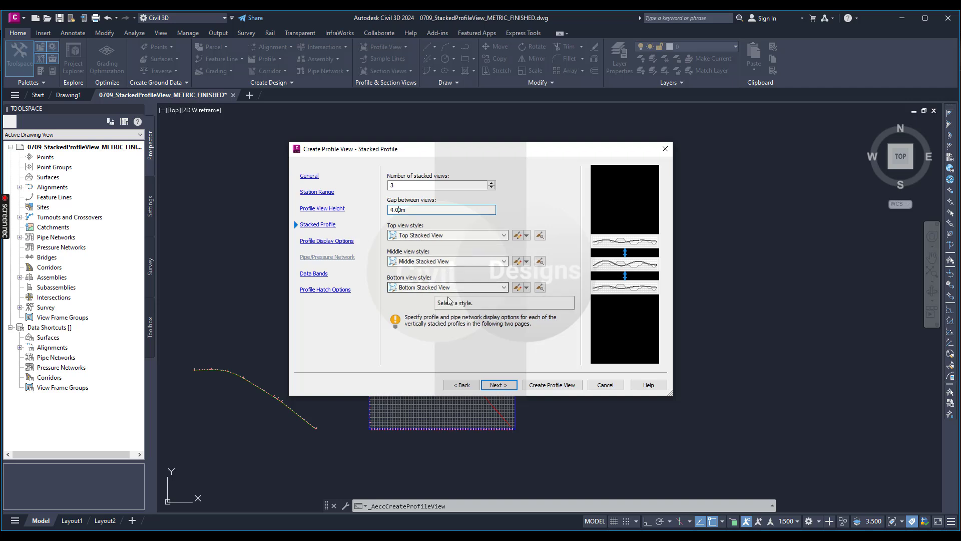
click(498, 385)
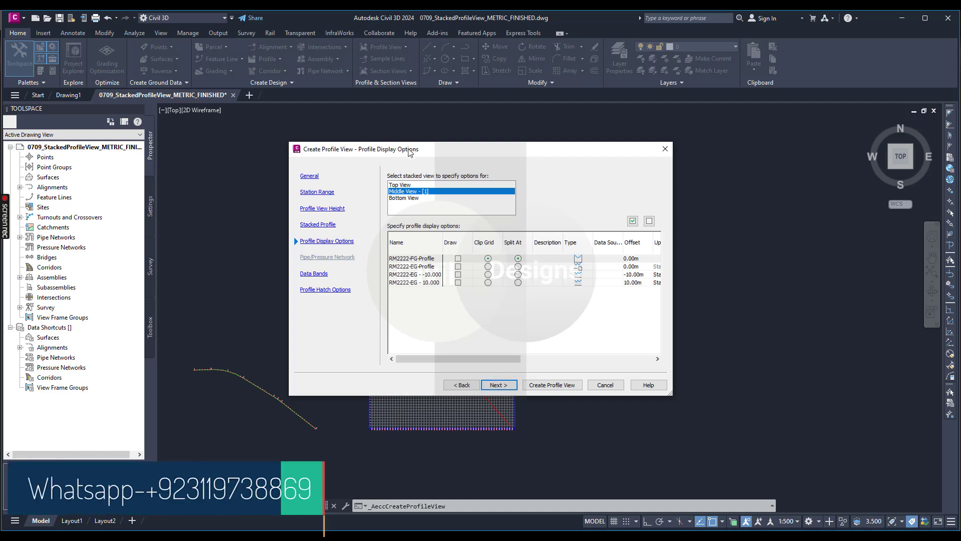
Draw only the RM2222-EG - -10.000 offset profile in the top stacked view.
click(406, 185)
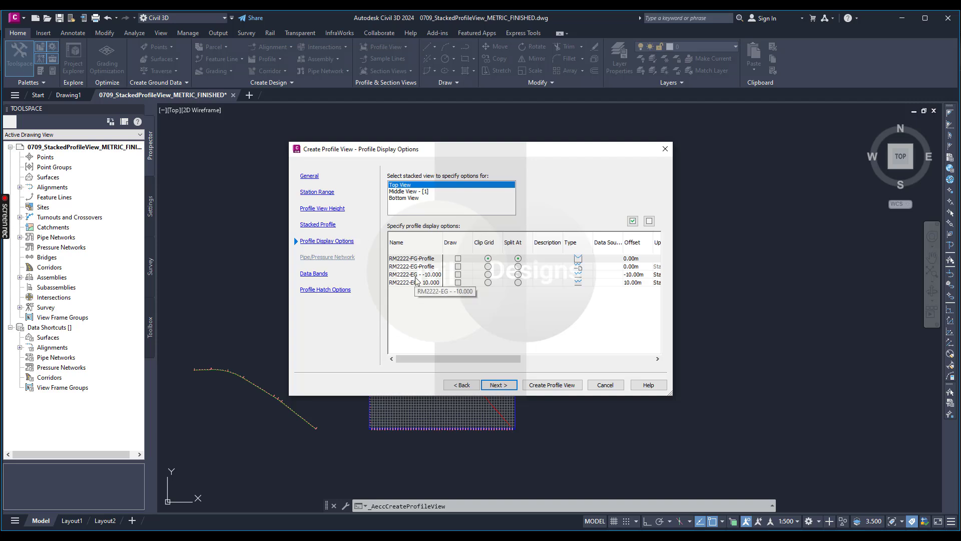
click(458, 274)
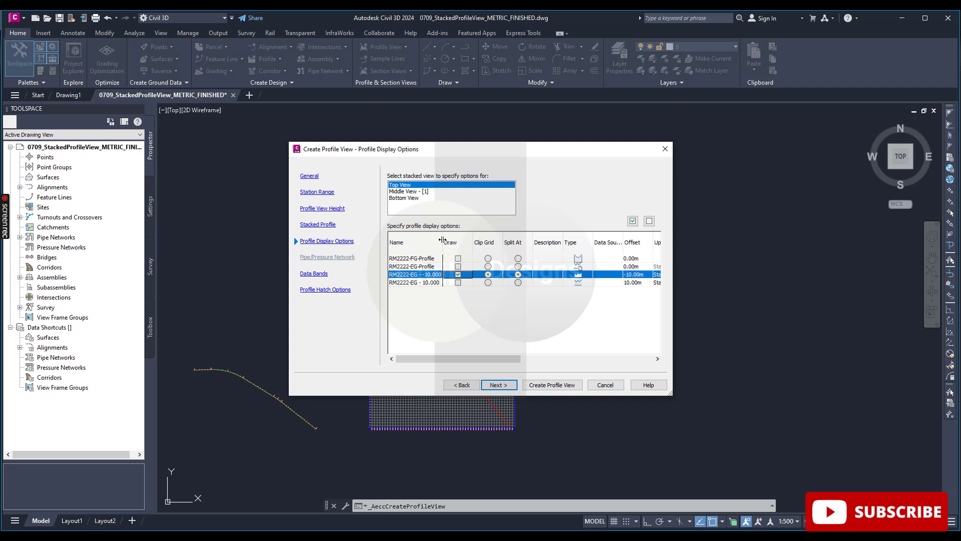
mouse_move(443, 240)
mouse_down()
mouse_move(469, 241)
mouse_move(441, 241)
mouse_up()
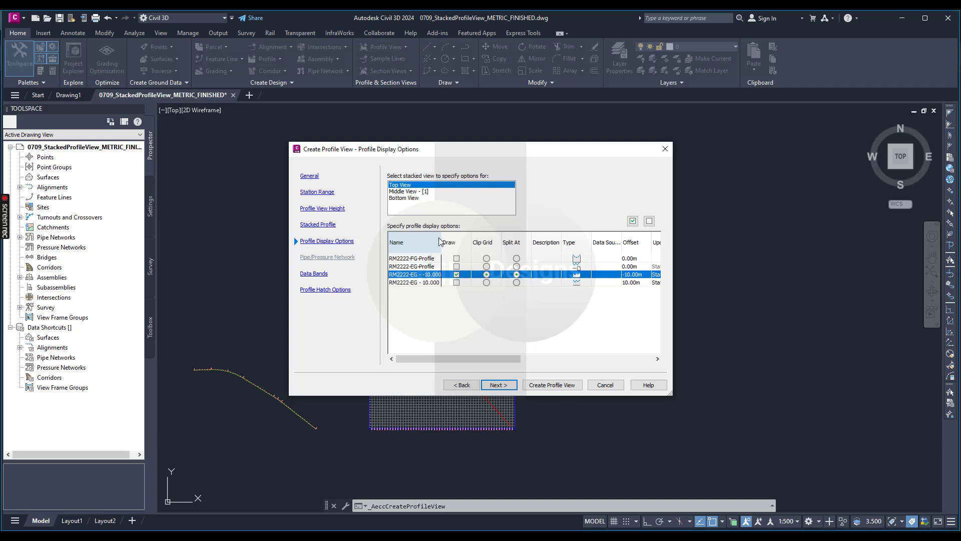
Draw the RM2222-EG-Profile and RM2222-FG-Profile in the middle stacked view.
click(414, 191)
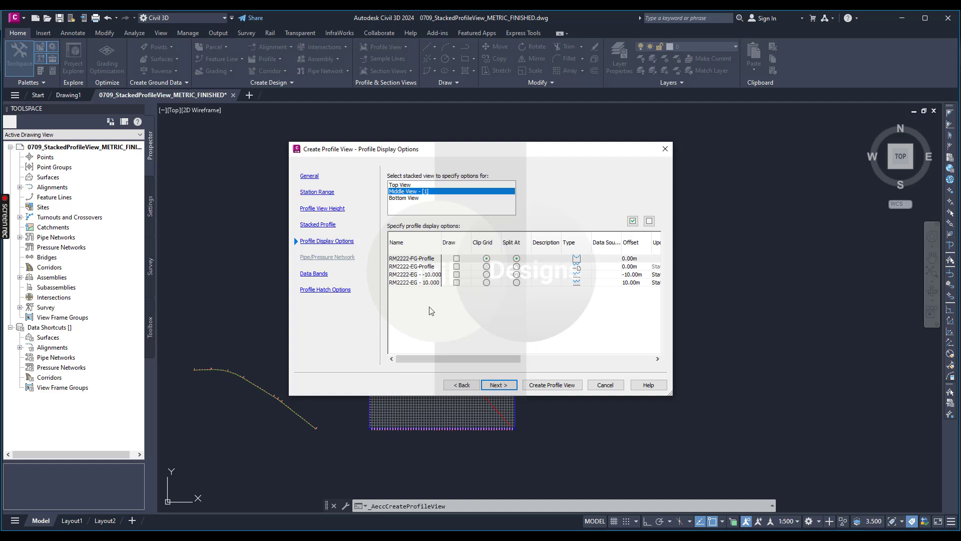
click(456, 267)
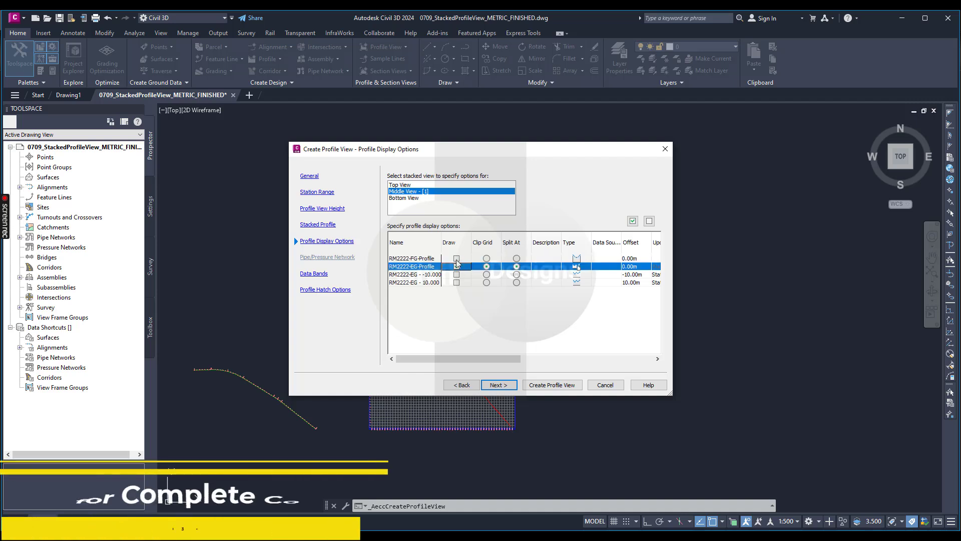
click(456, 258)
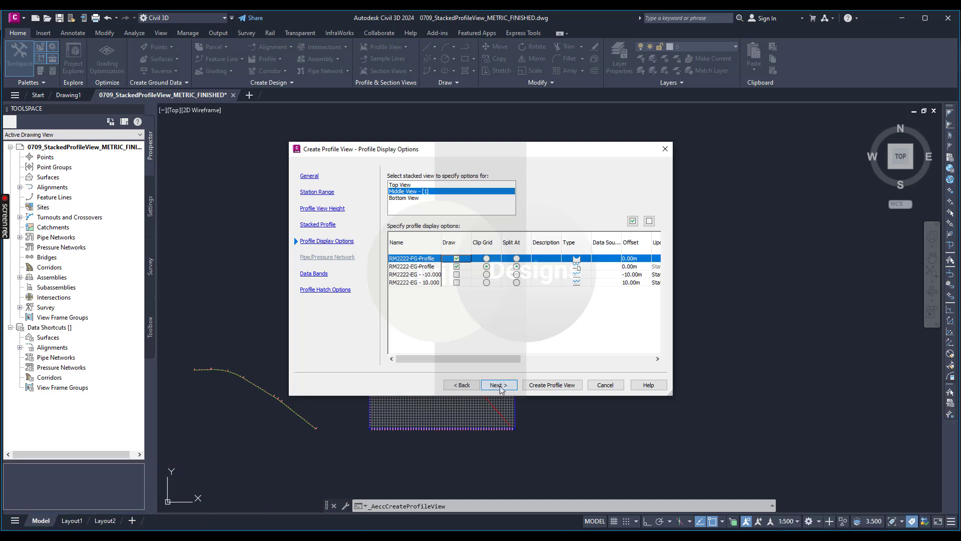
Draw only the RM2222-EG - 10.000 offset profile in the bottom stacked view and accept the profile display options.
click(410, 200)
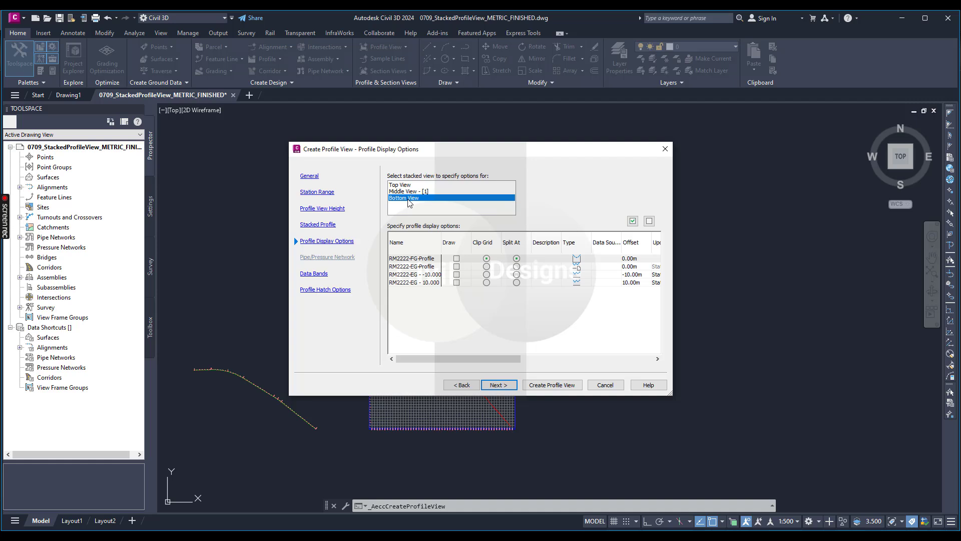
click(456, 283)
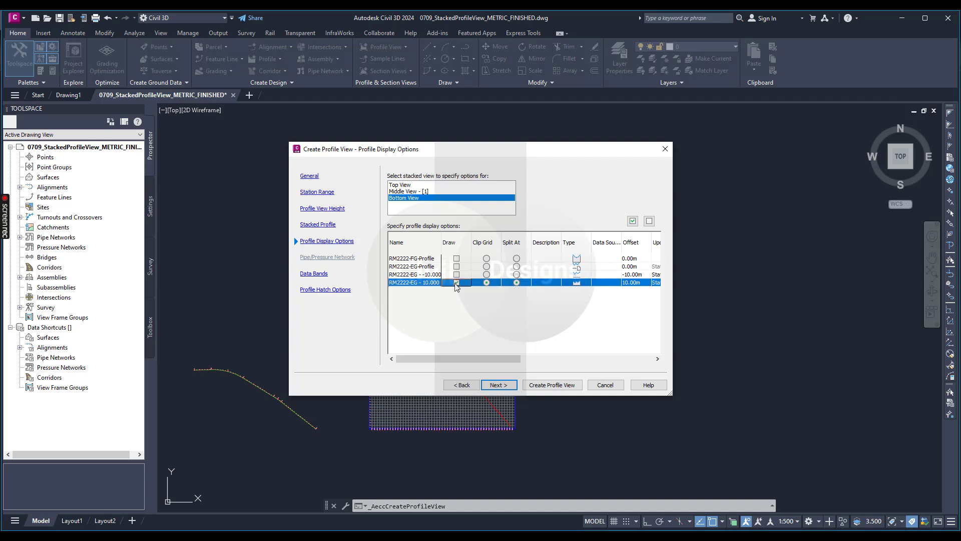
click(503, 386)
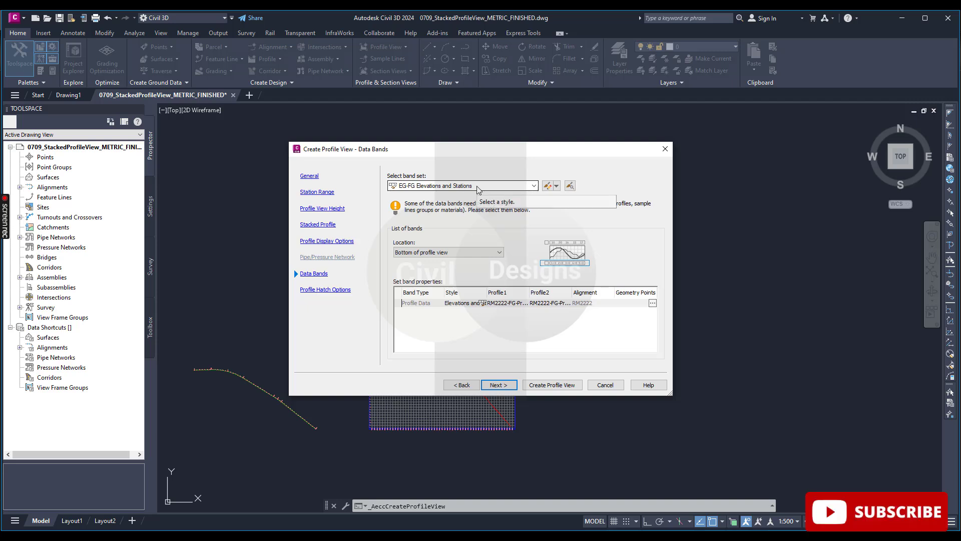
Create the stacked profile views with the EG-FG Elevations and Stations band set, placing their origin below the existing stack.
click(549, 385)
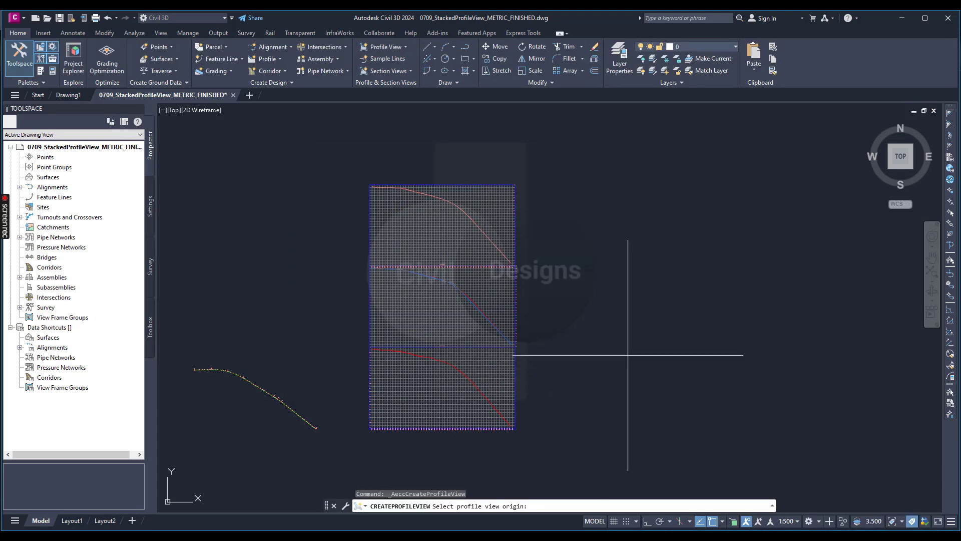
scroll(598, 353, down, 3)
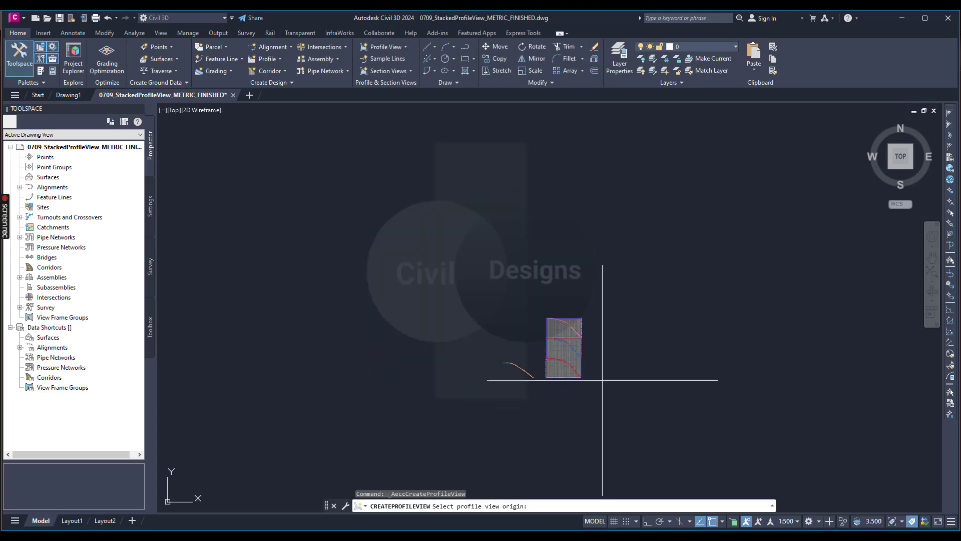
middle_drag(603, 380, 594, 354)
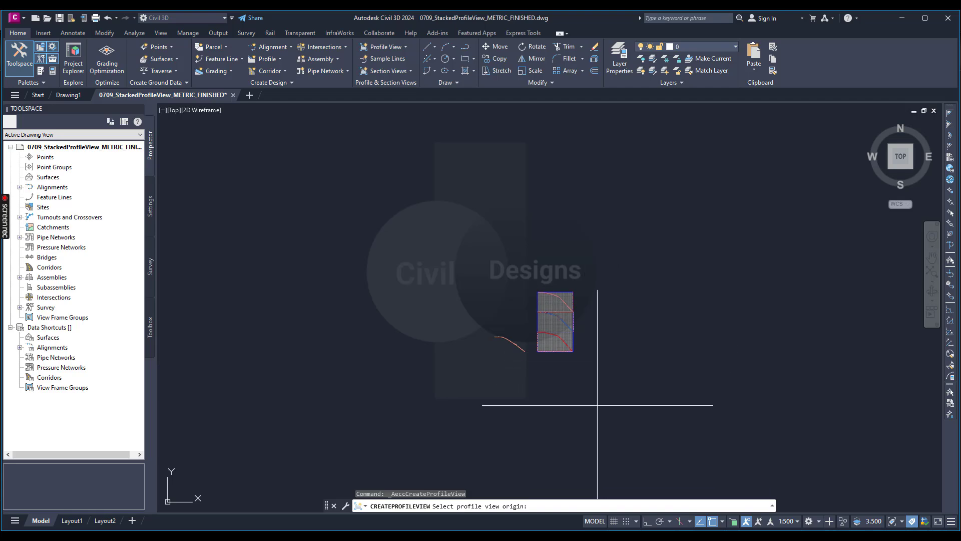
scroll(597, 386, up, 3)
scroll(426, 398, up, 2)
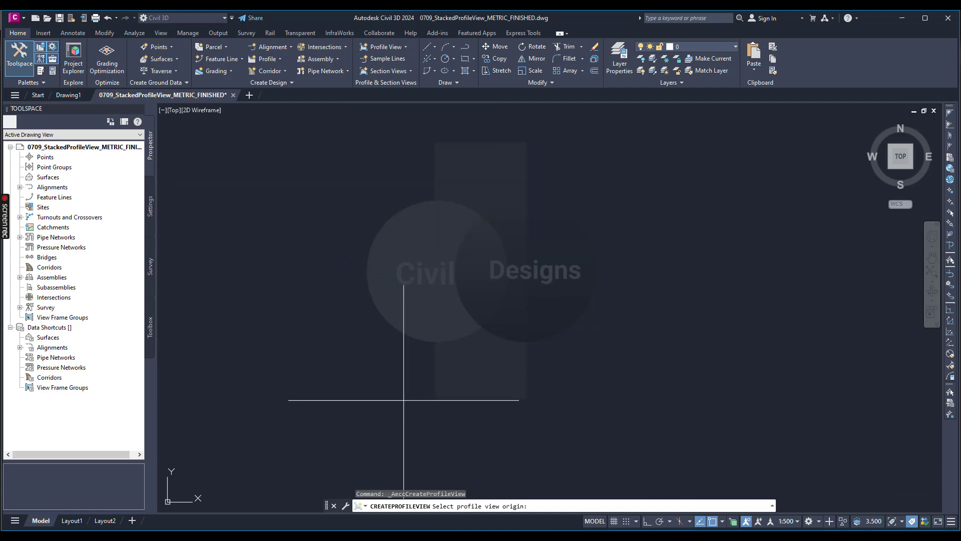
click(380, 302)
scroll(500, 306, down, 3)
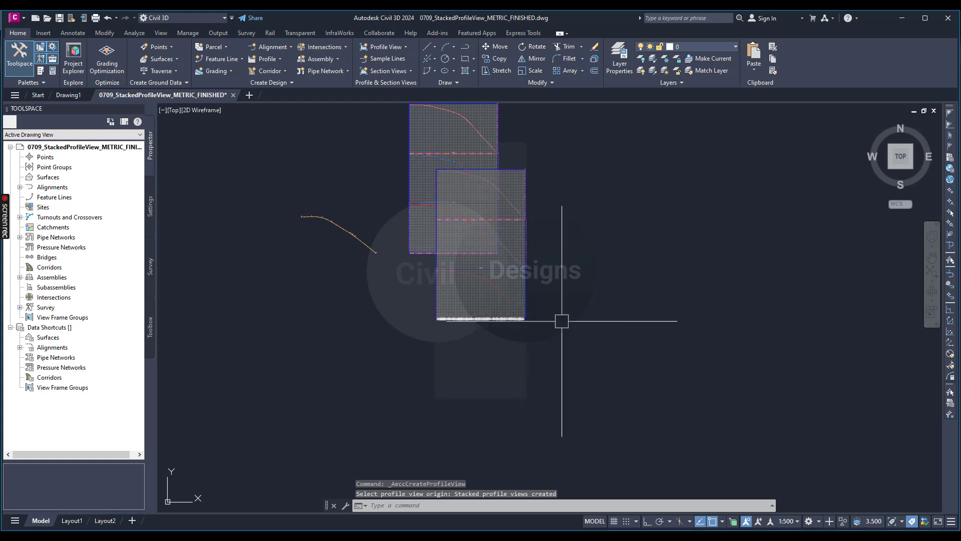
Move the new stack's top and middle profile views into the empty area to the right, one below the other.
click(528, 203)
click(437, 218)
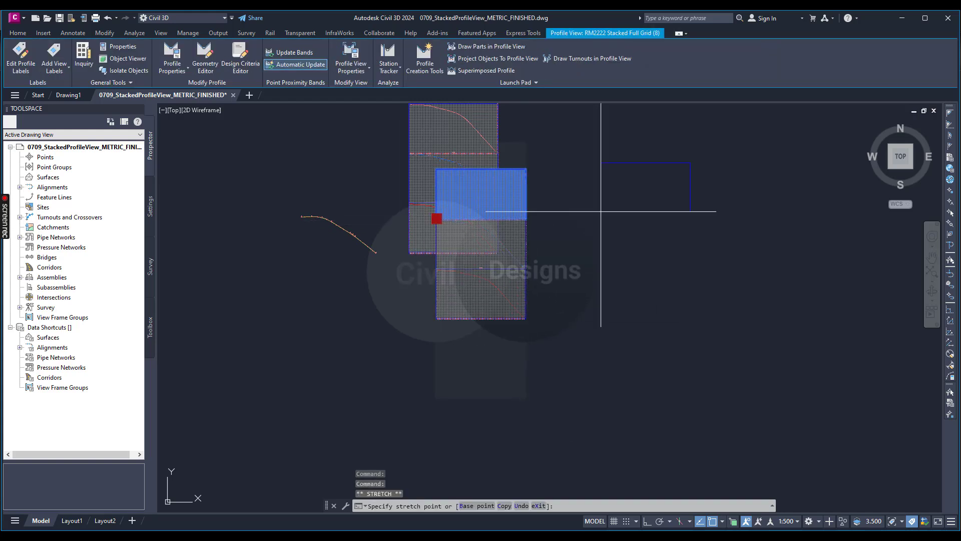
click(613, 209)
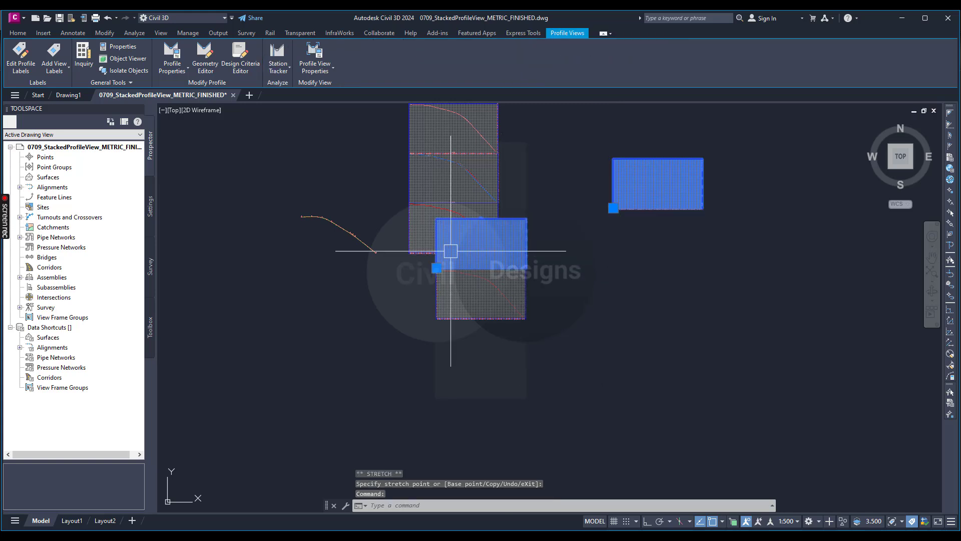
click(437, 269)
click(606, 279)
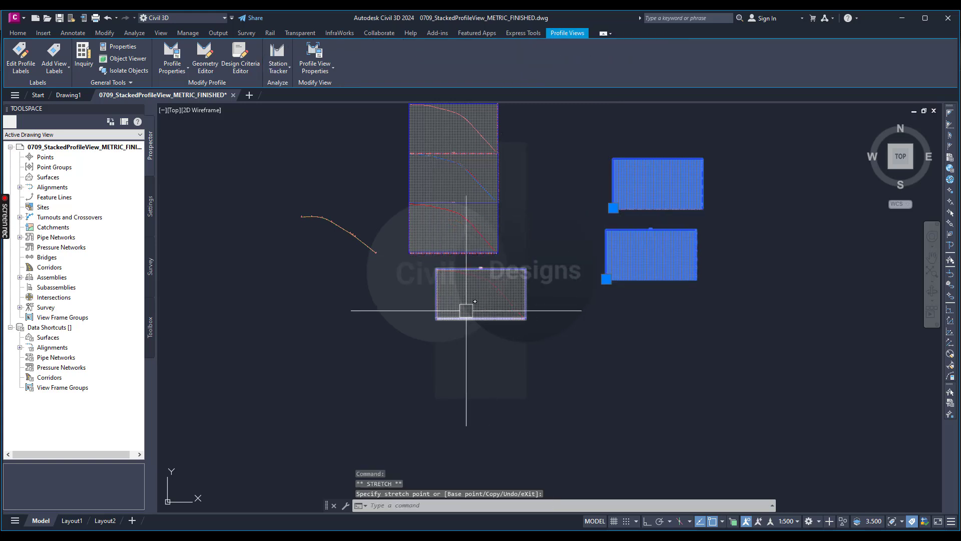
key(Escape)
key(Escape)
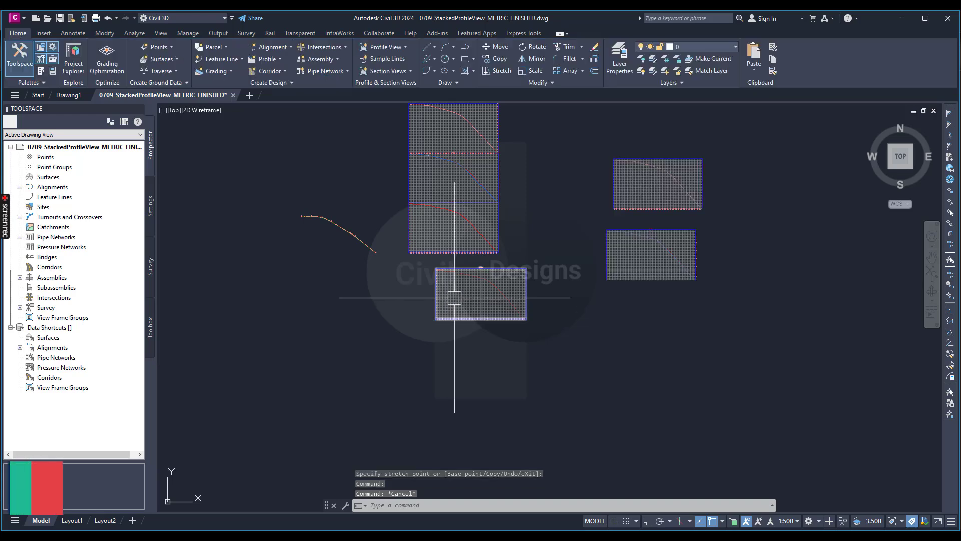
Move the new stack's bottom profile view beneath the two relocated views, leaving a gap between them.
click(455, 298)
click(437, 317)
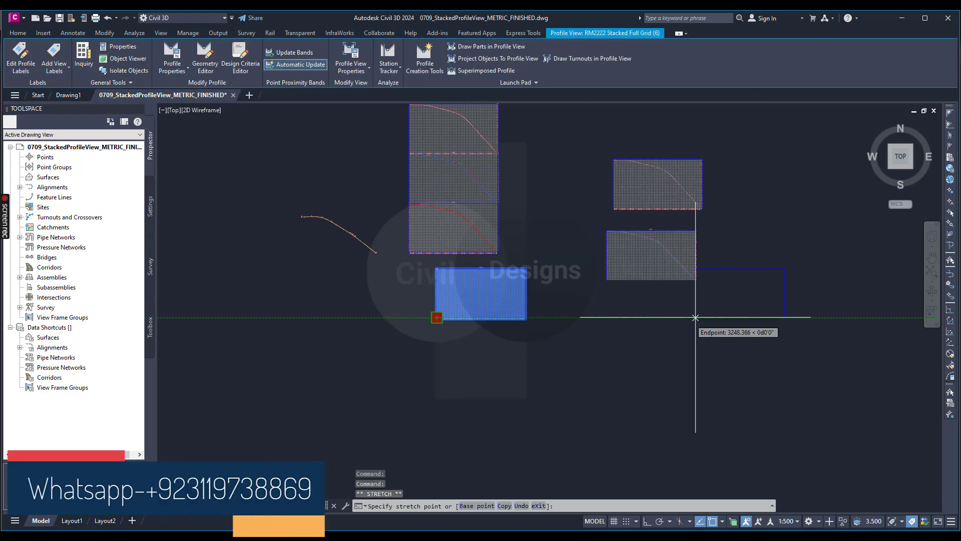
click(607, 356)
key(Escape)
Examine the profiles drawn in the three separated profile views and compare them with the original stack.
scroll(661, 313, up, 6)
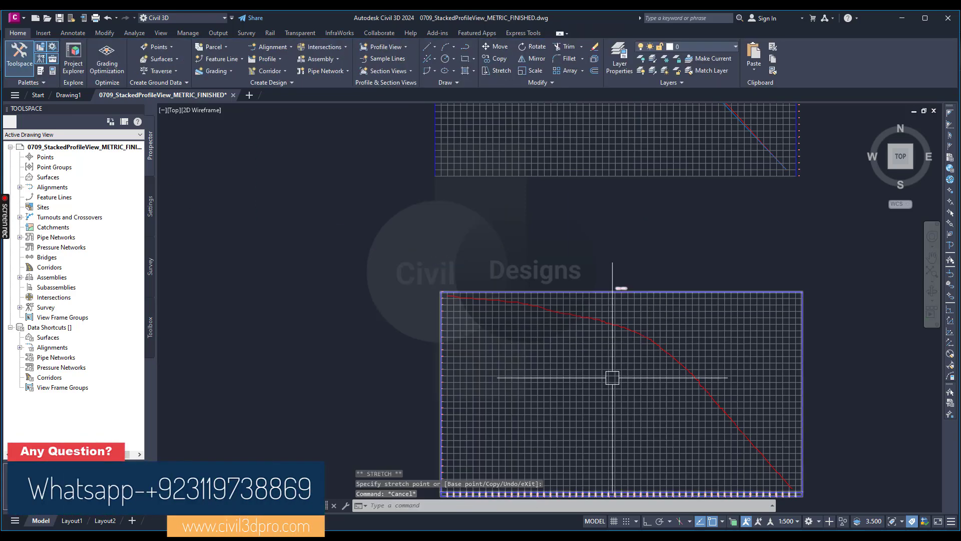
scroll(612, 378, down, 4)
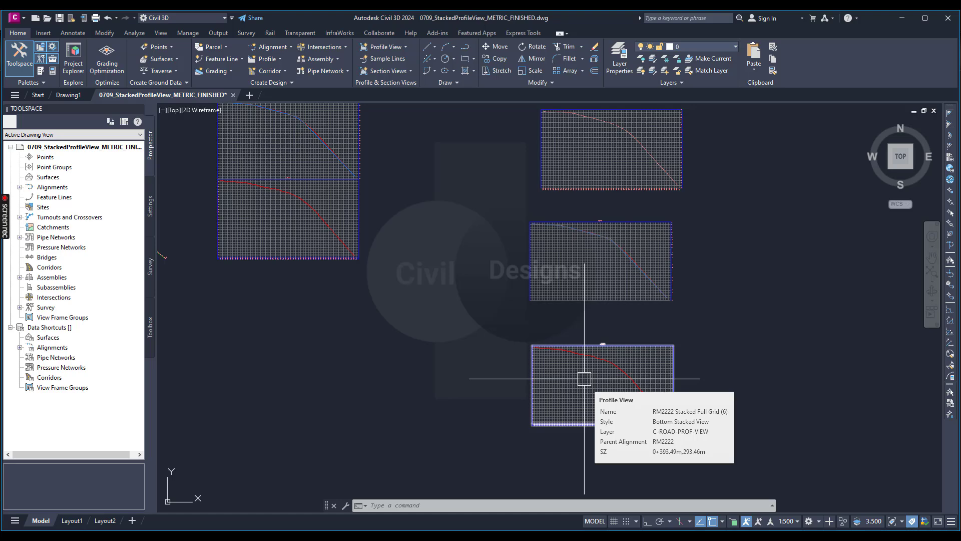
scroll(494, 395, down, 2)
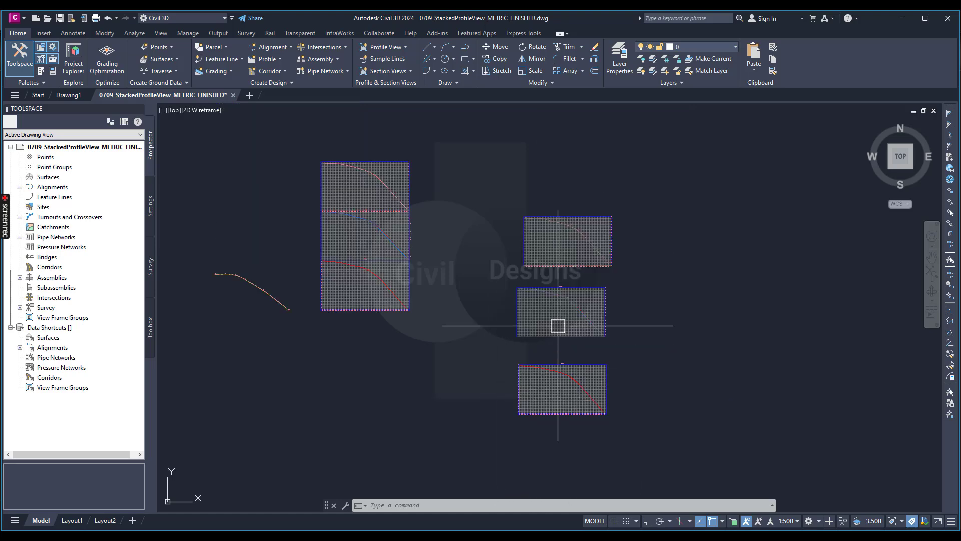
scroll(584, 275, up, 3)
scroll(500, 325, down, 2)
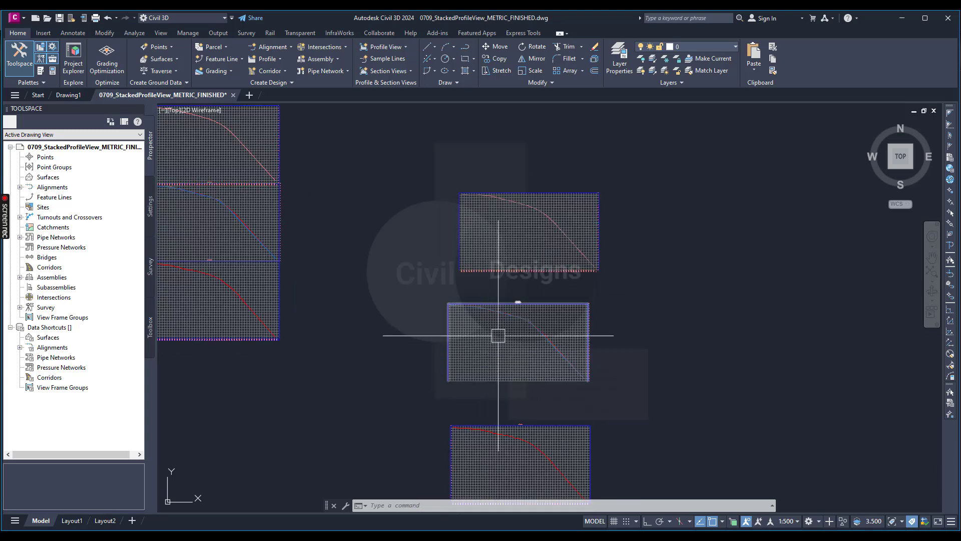
scroll(498, 336, down, 2)
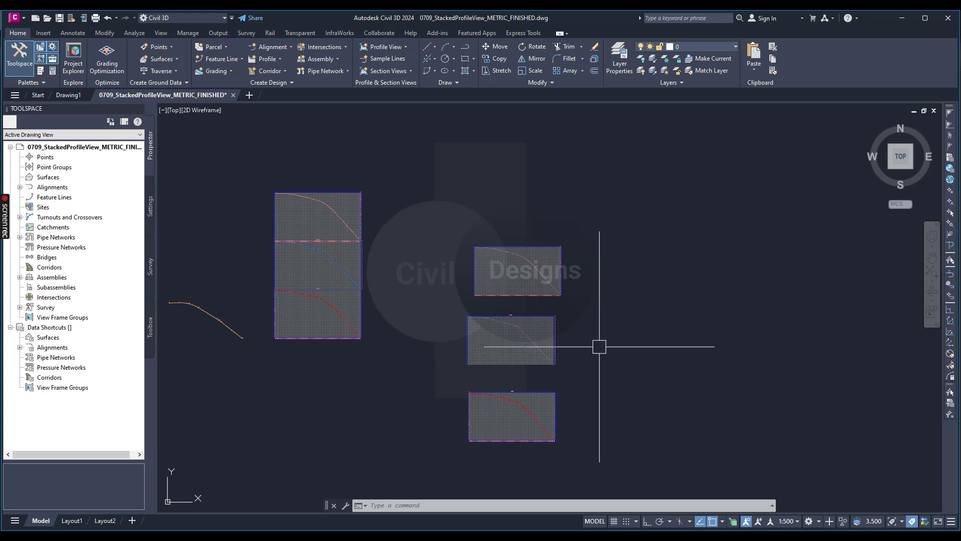
scroll(599, 346, down, 5)
scroll(600, 355, up, 3)
scroll(581, 366, up, 2)
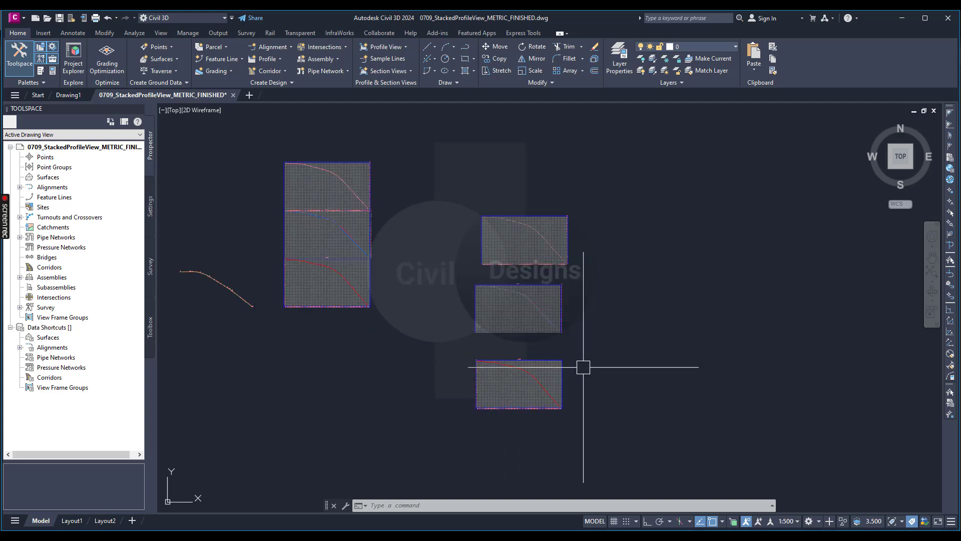